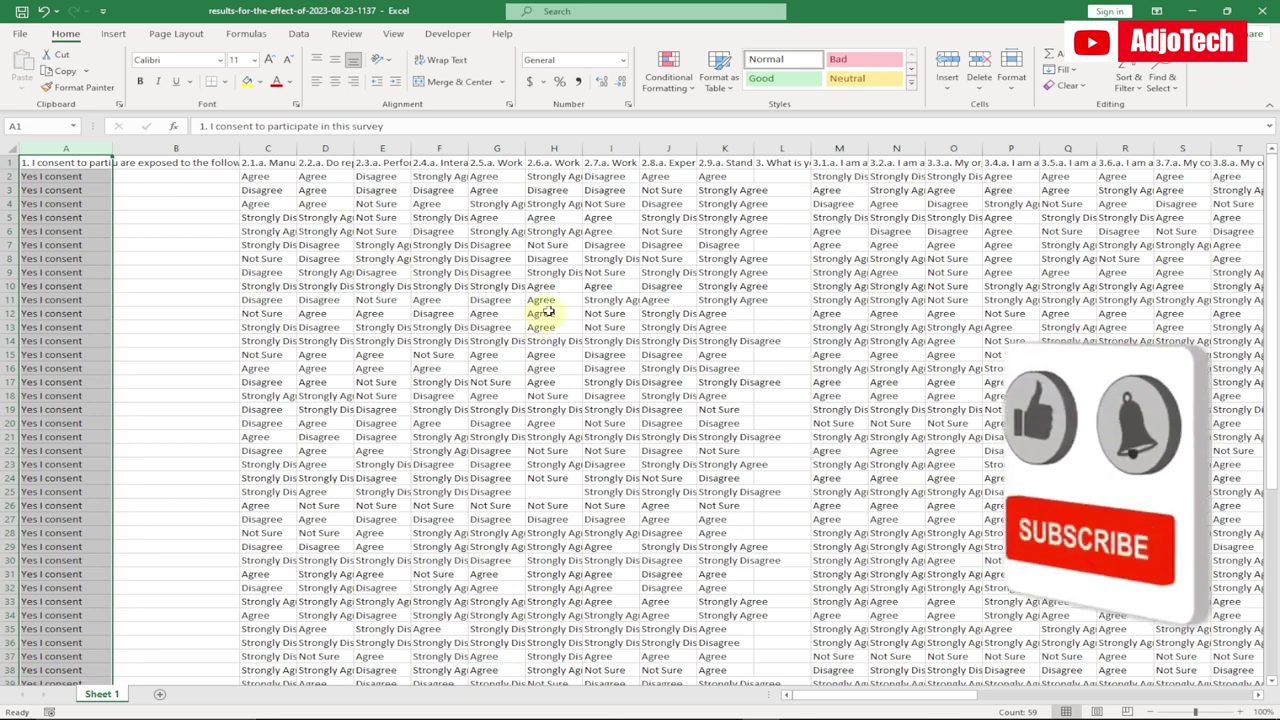
Compare the Excel survey's cell D9 (Strongly Agree) with the Result.sav SPSS copy
{"action": "left_click", "coordinate": [722, 706]}
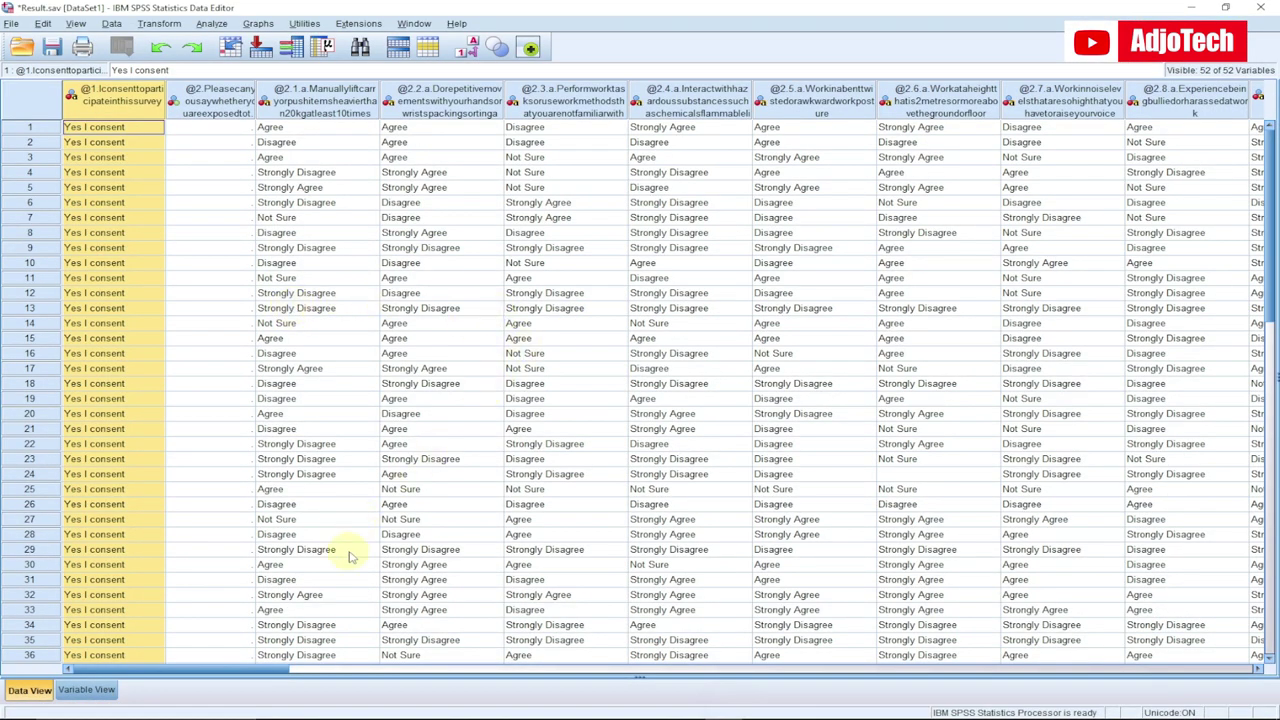
{"action": "mouse_move", "coordinate": [712, 708]}
{"action": "left_click", "coordinate": [762, 706]}
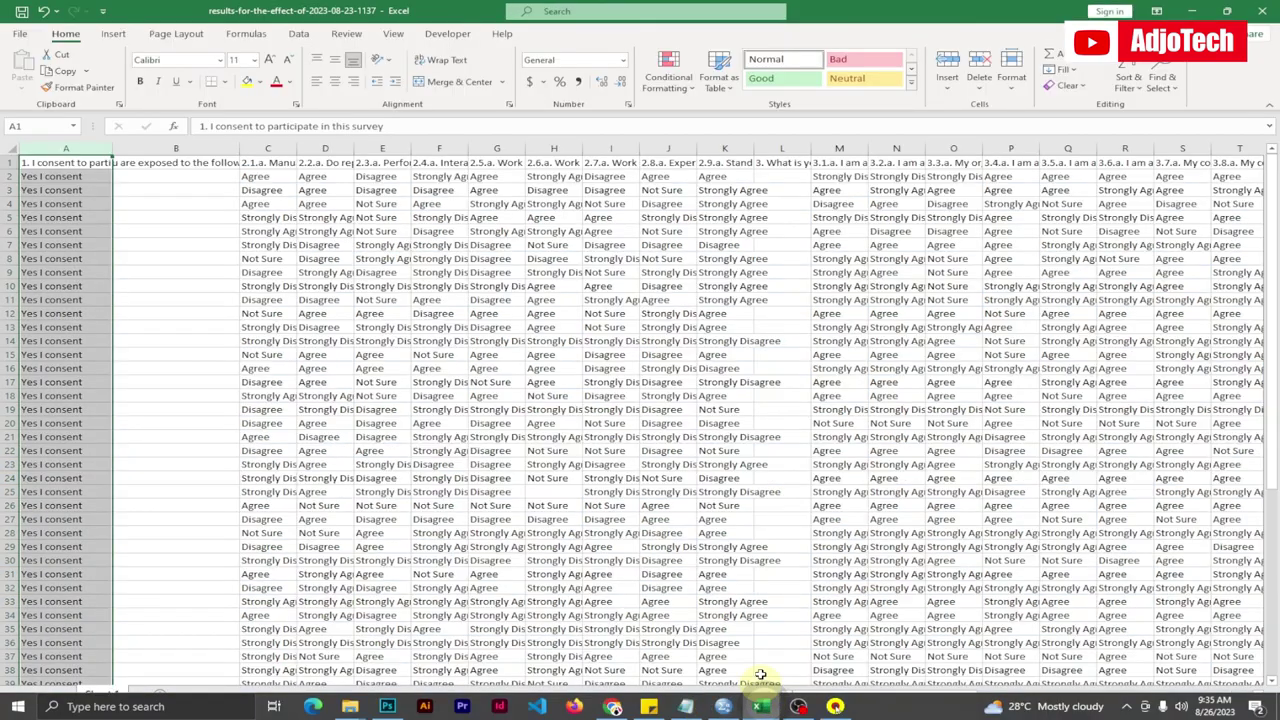
{"action": "left_click", "coordinate": [312, 275]}
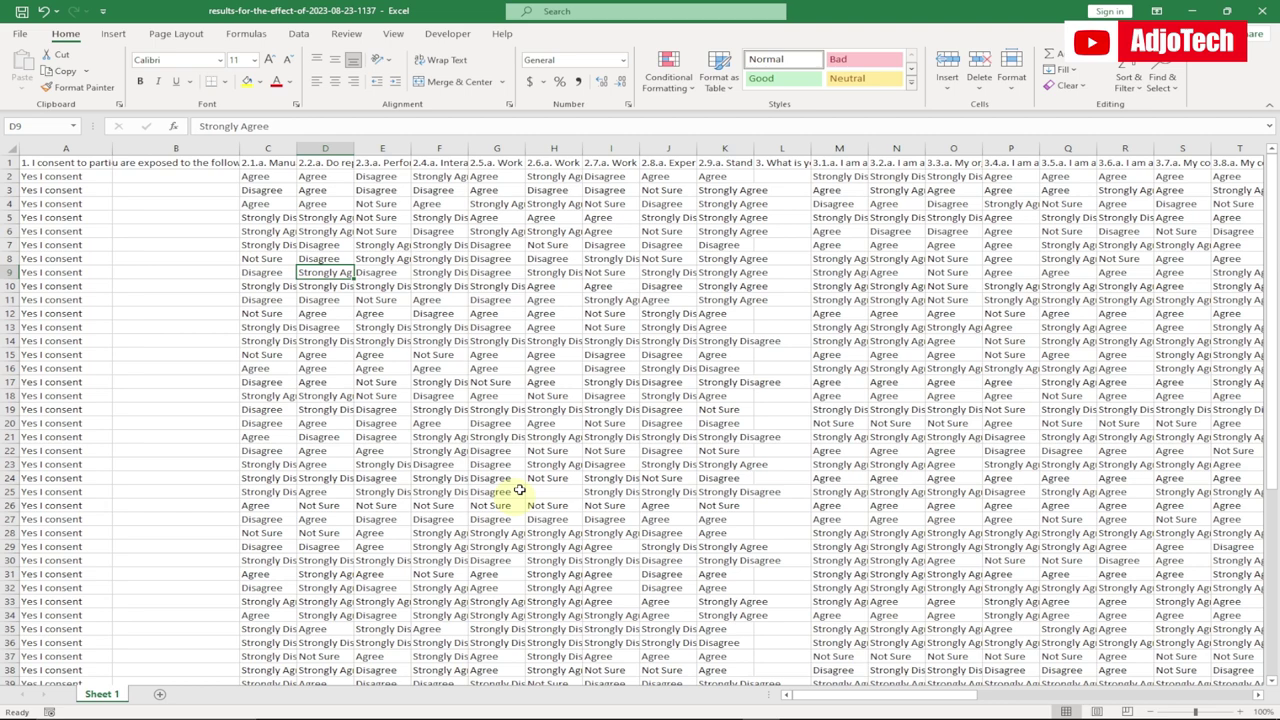
{"action": "left_click", "coordinate": [722, 706]}
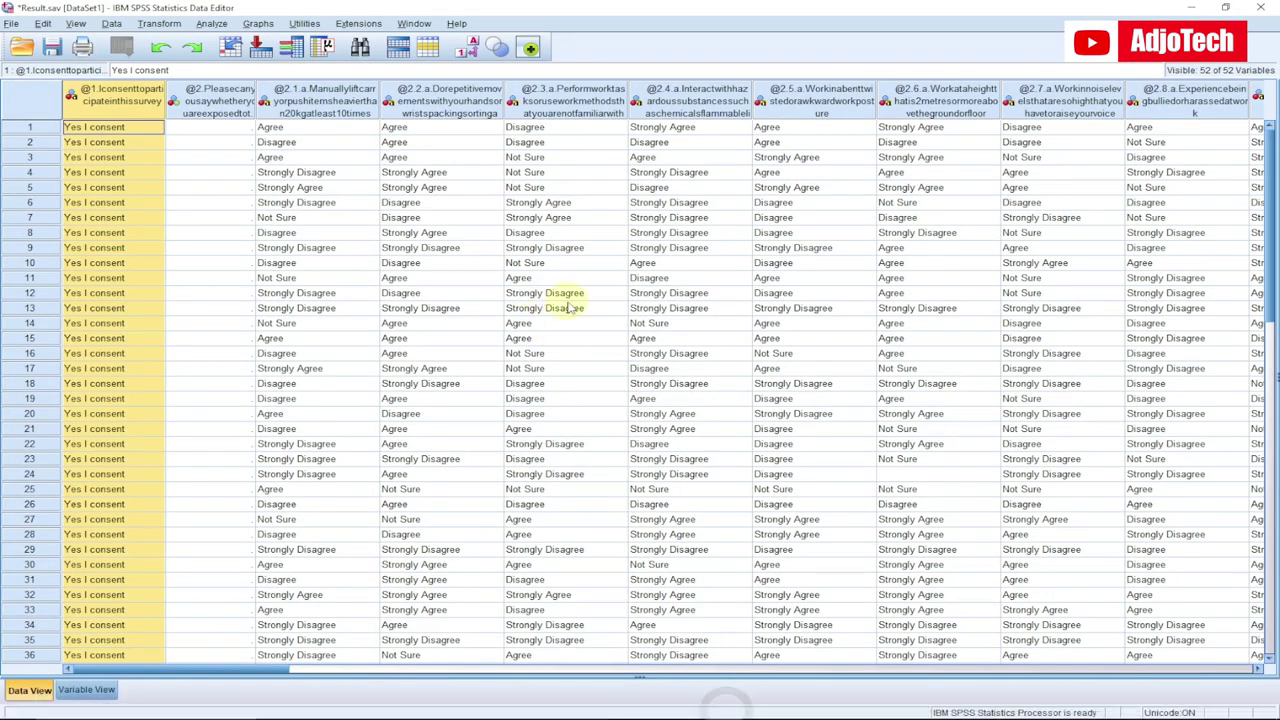
{"action": "scroll", "coordinate": [567, 305], "scroll_direction": "down", "scroll_amount": 14}
{"action": "scroll", "coordinate": [567, 305], "scroll_direction": "up", "scroll_amount": 8}
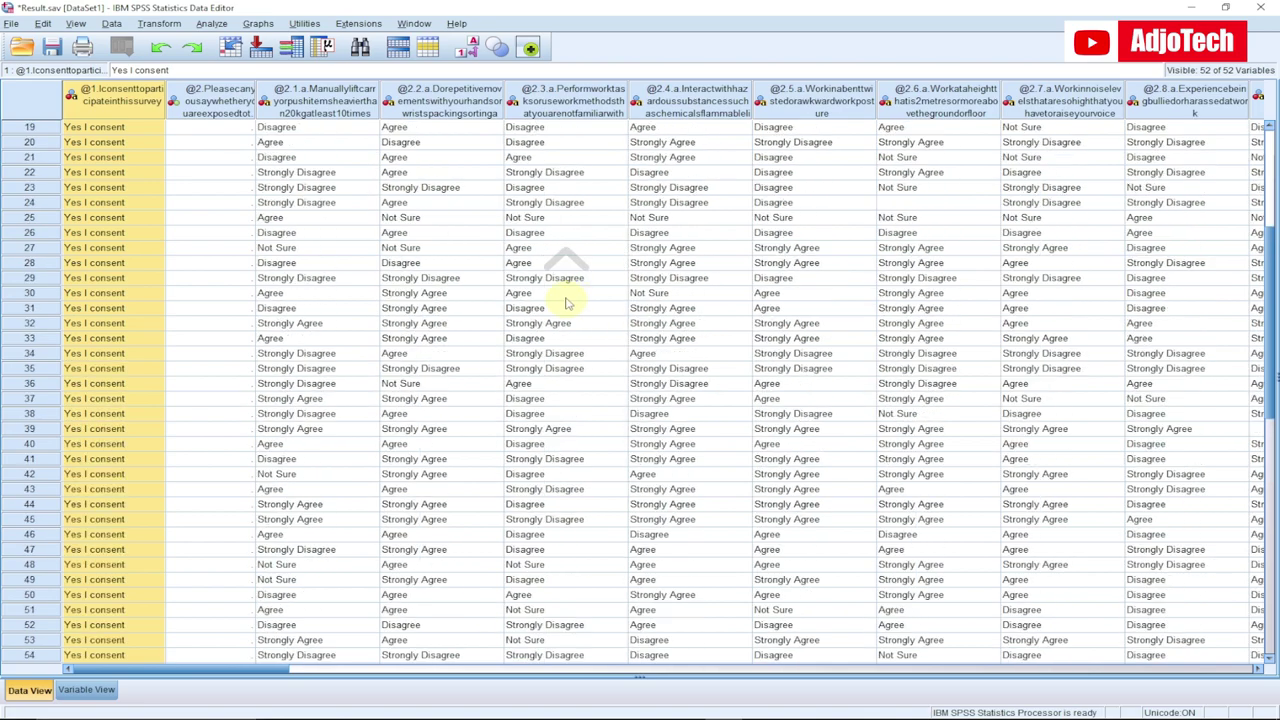
{"action": "scroll", "coordinate": [567, 305], "scroll_direction": "up", "scroll_amount": 6}
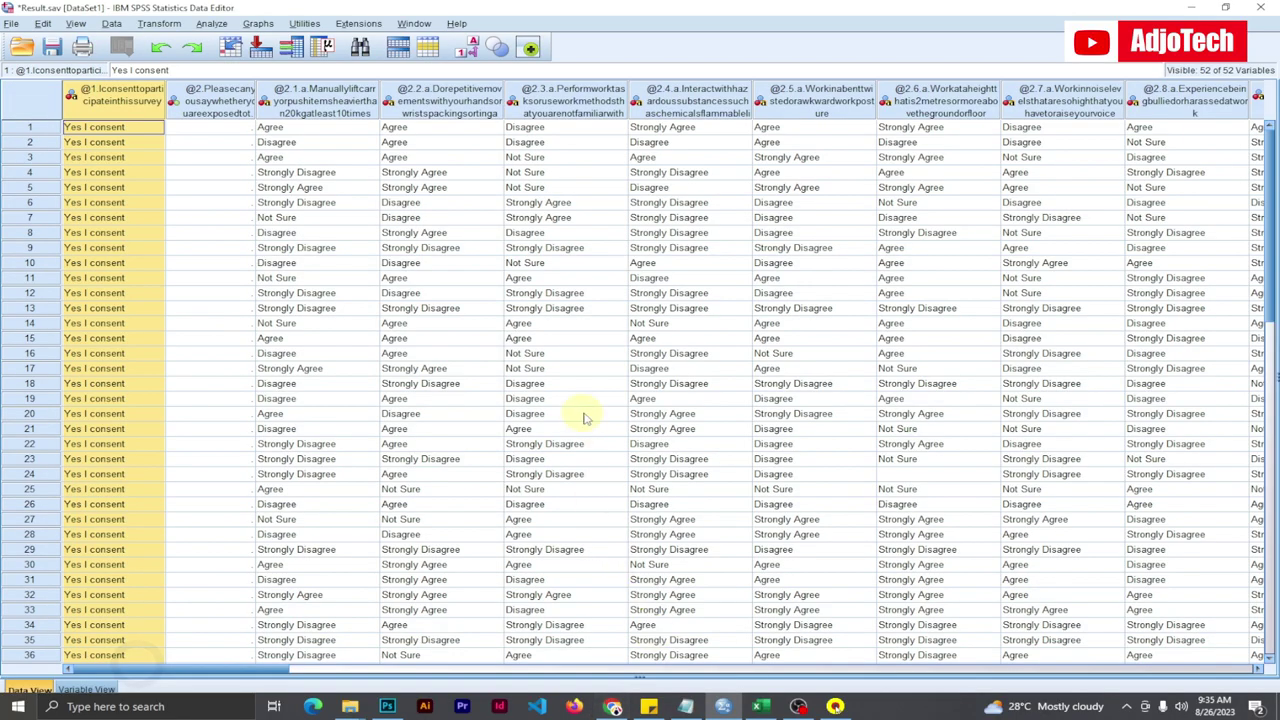
Recheck the Excel sheet and Result.sav, then bring up the empty Untitled1 data editor
{"action": "left_click", "coordinate": [760, 706]}
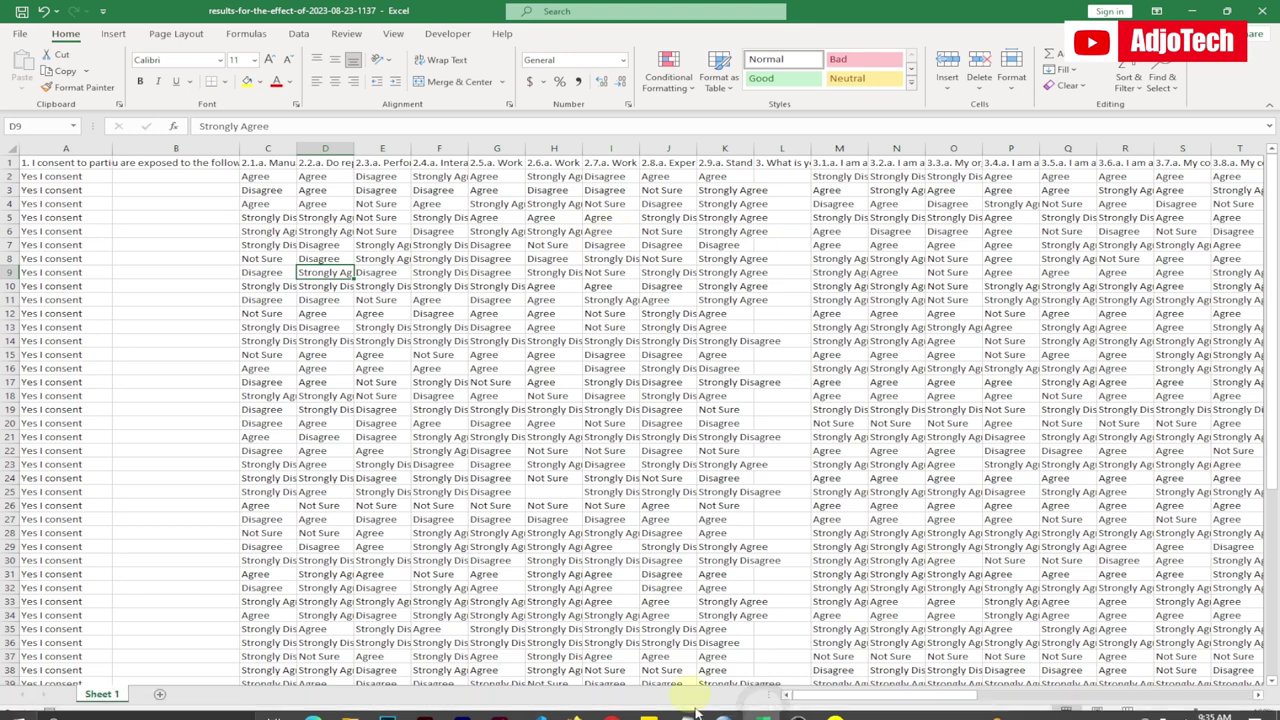
{"action": "left_click", "coordinate": [723, 707]}
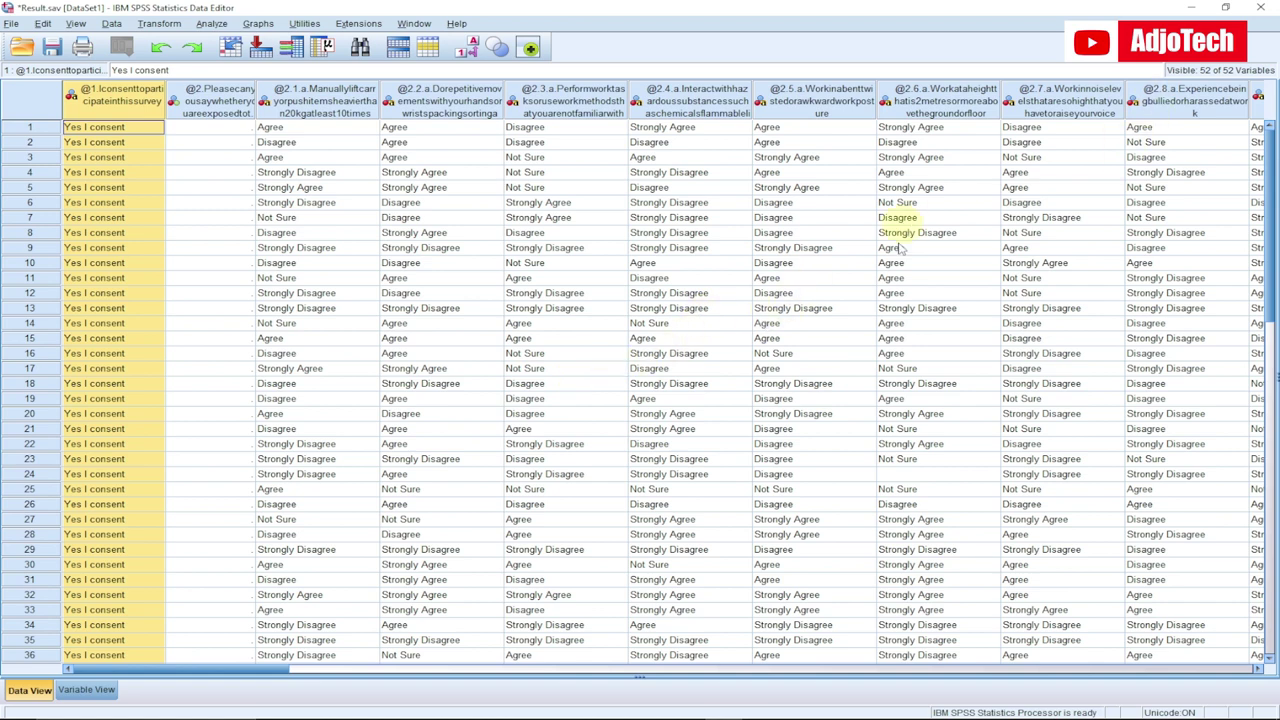
{"action": "left_click", "coordinate": [771, 705]}
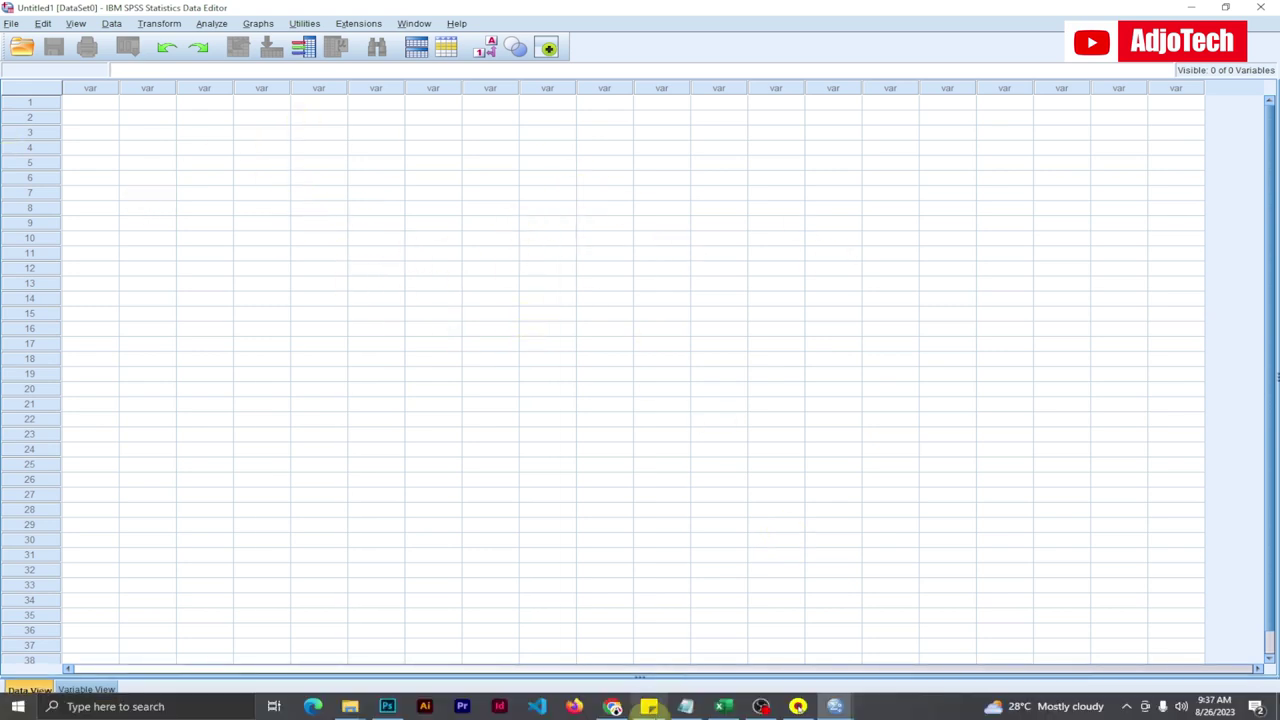
Bring the empty Untitled1 Data Editor to the front via the taskbar
{"action": "left_click", "coordinate": [726, 705]}
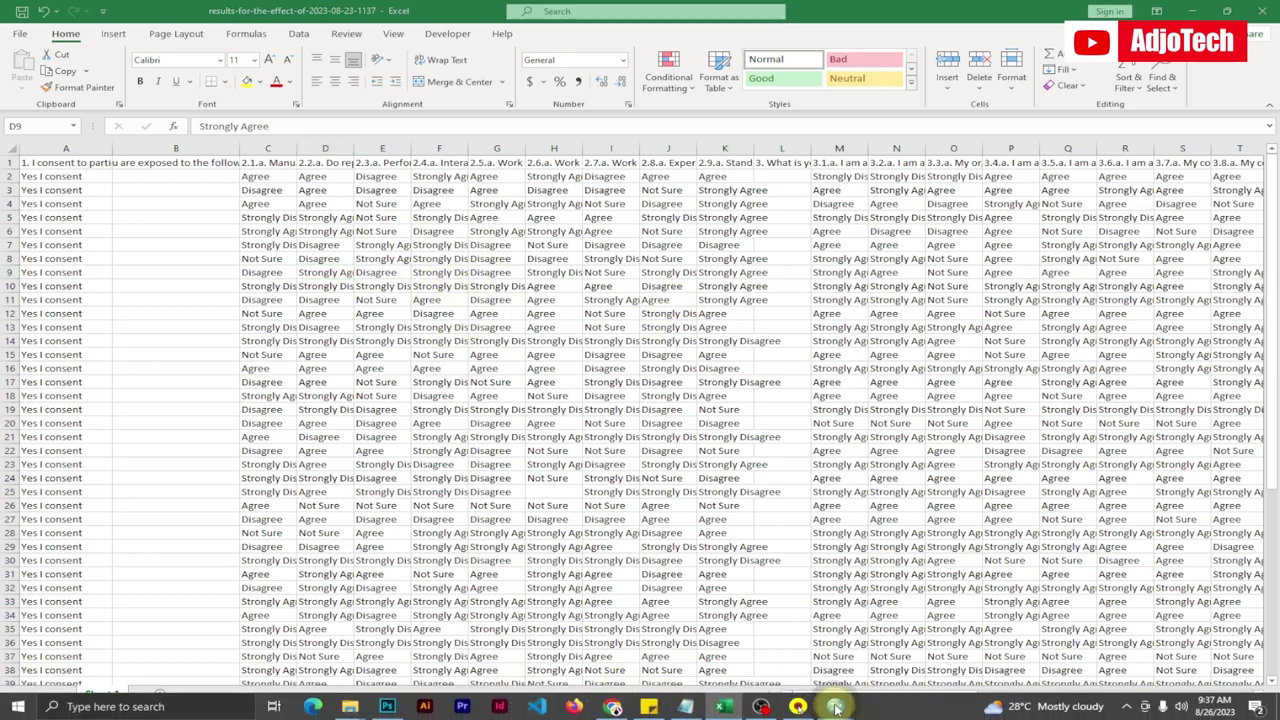
{"action": "mouse_move", "coordinate": [835, 706]}
{"action": "left_click", "coordinate": [893, 636]}
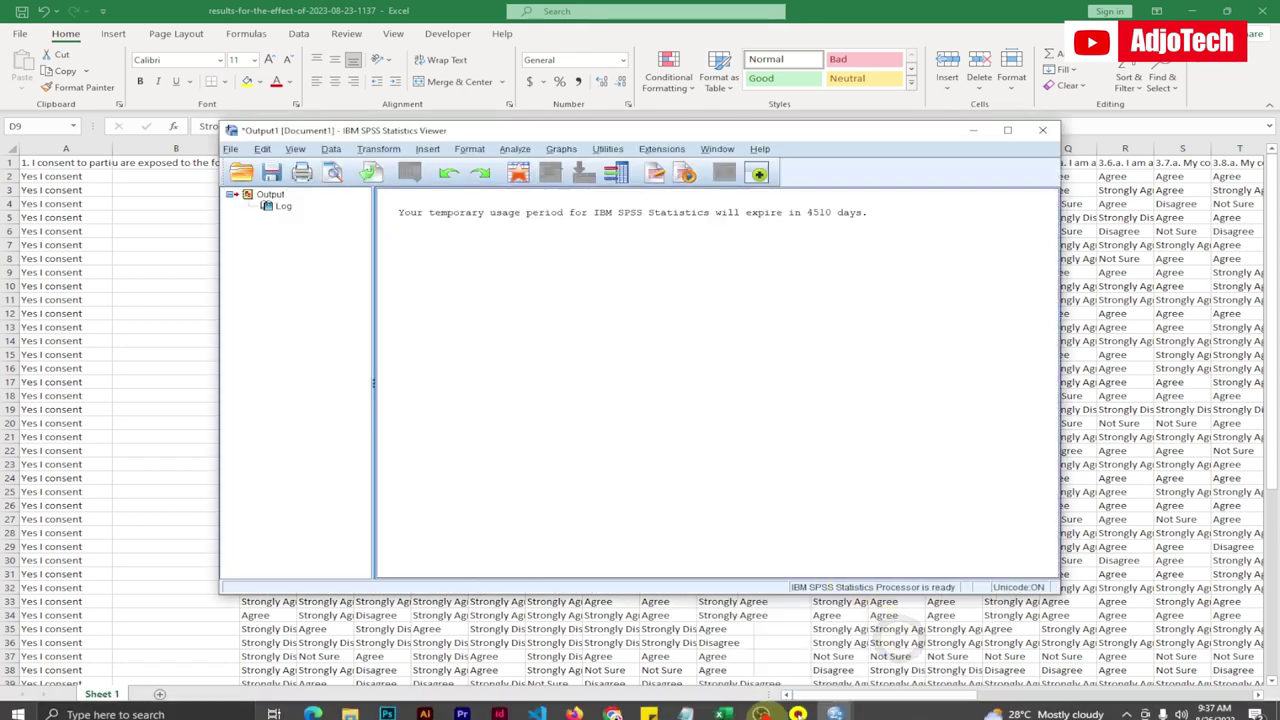
{"action": "mouse_move", "coordinate": [835, 706]}
{"action": "left_click", "coordinate": [755, 651]}
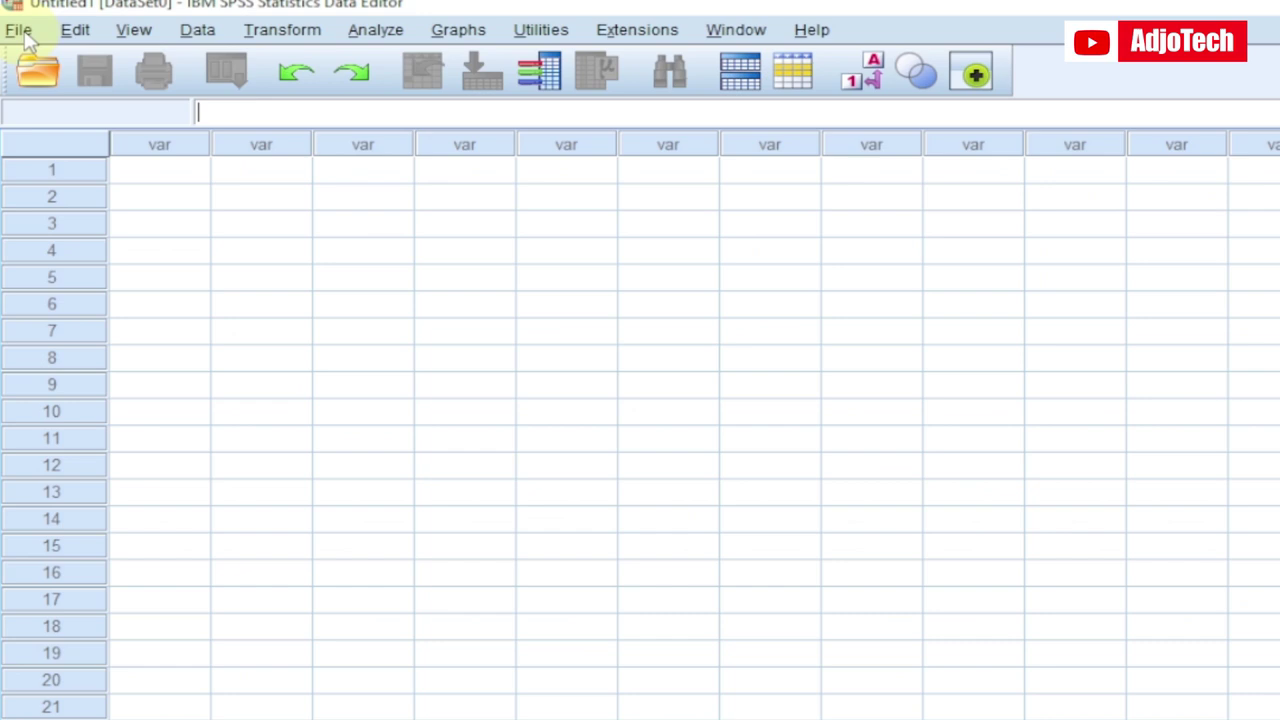
Choose File > Import Data > Excel
{"action": "left_click", "coordinate": [22, 31]}
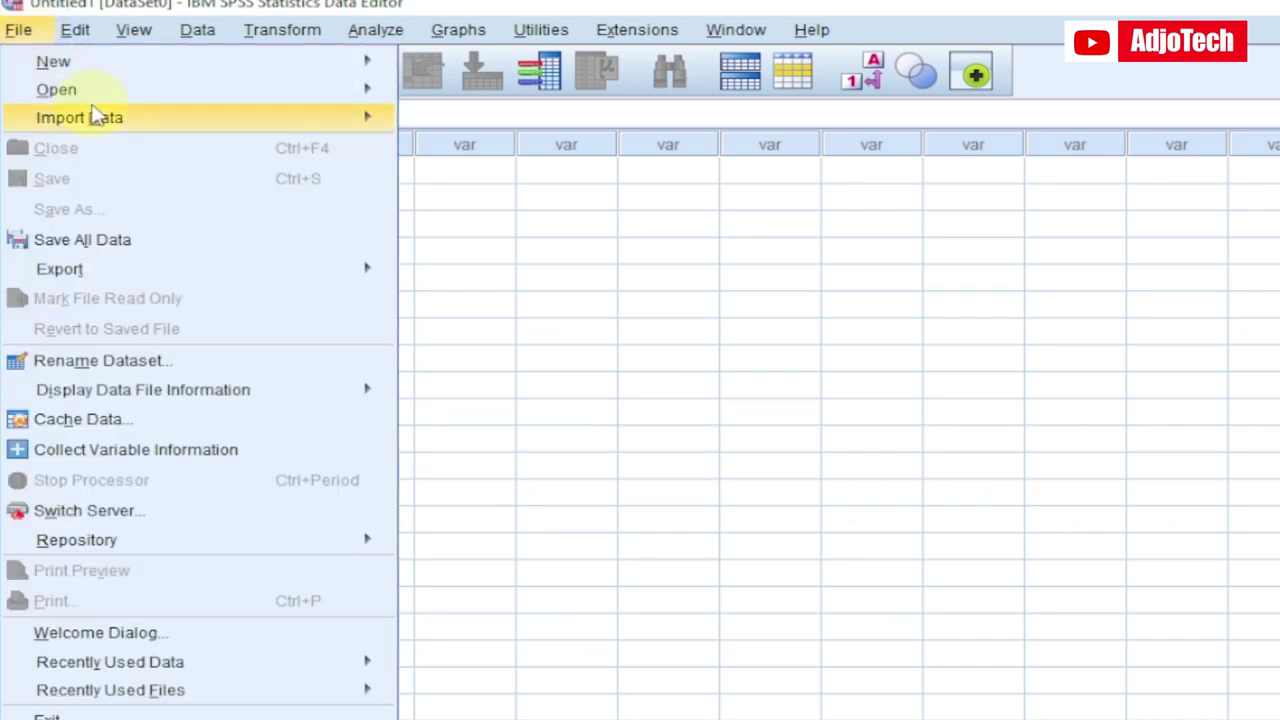
{"action": "mouse_move", "coordinate": [100, 120]}
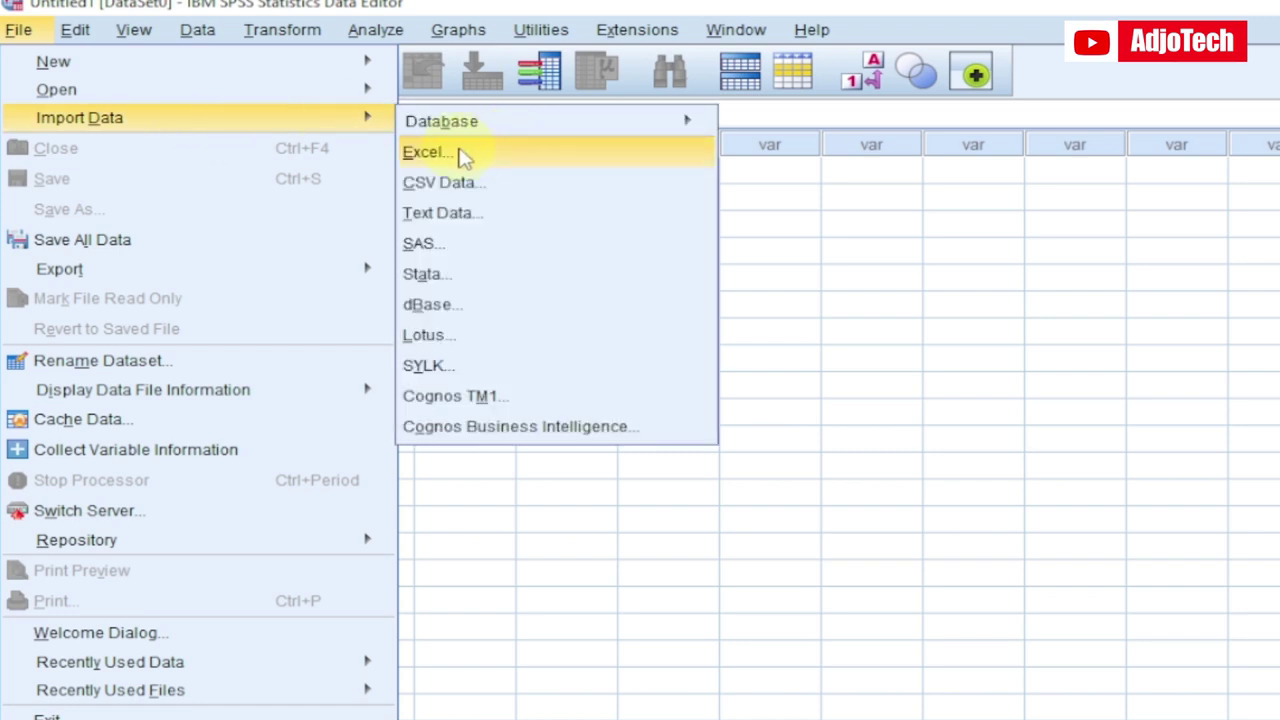
{"action": "left_click", "coordinate": [453, 160]}
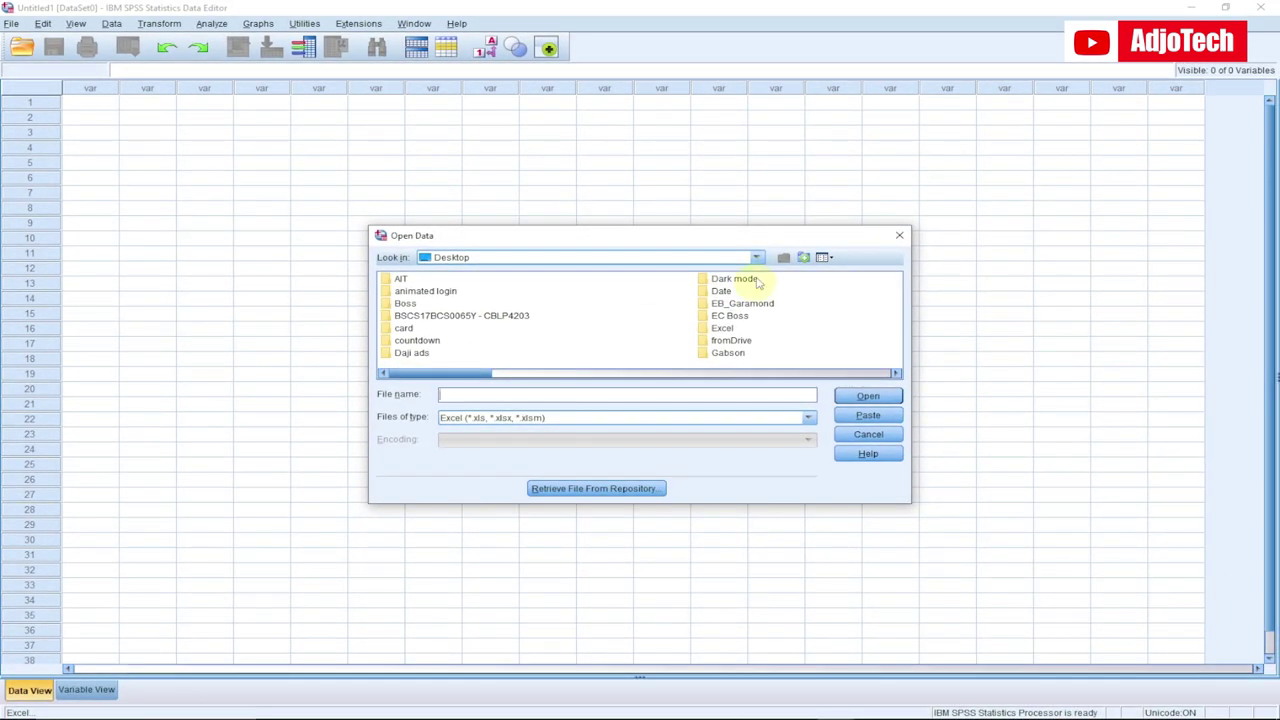
Set the Open Data dialog's Look in location to Downloads
{"action": "left_click", "coordinate": [758, 259]}
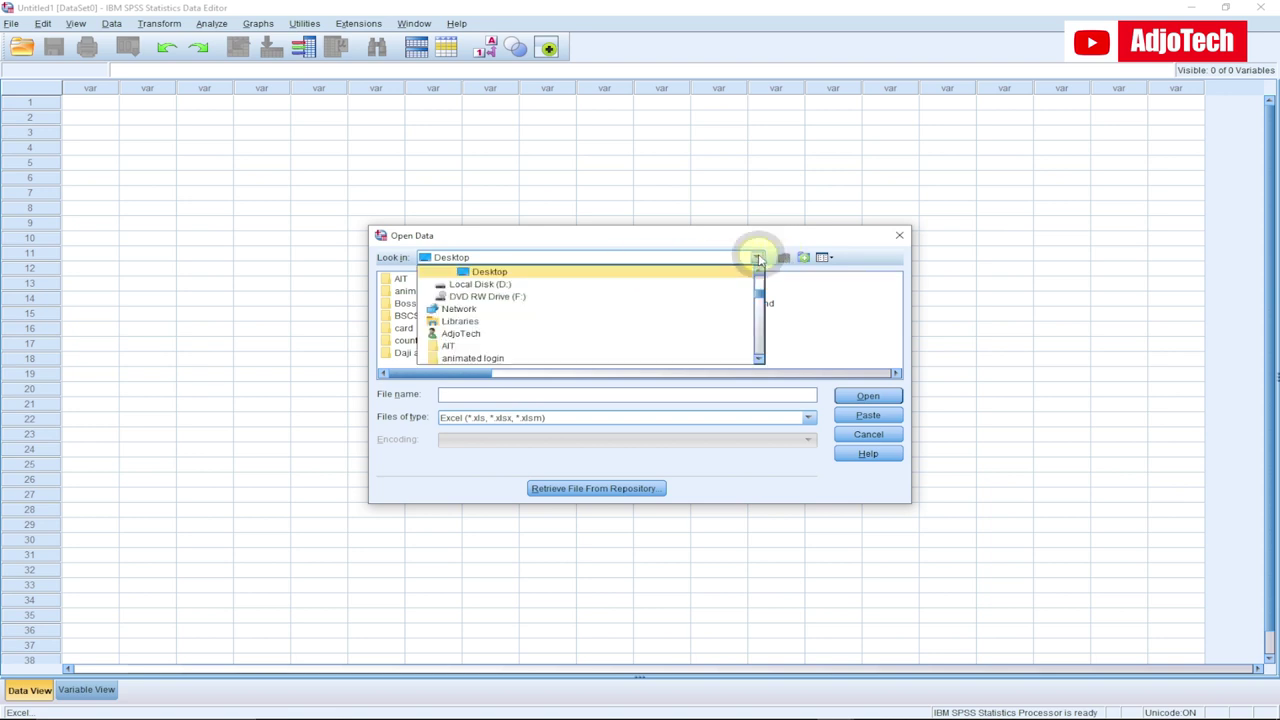
{"action": "scroll", "coordinate": [612, 310], "scroll_direction": "down", "scroll_amount": 6}
{"action": "scroll", "coordinate": [612, 310], "scroll_direction": "down", "scroll_amount": 10}
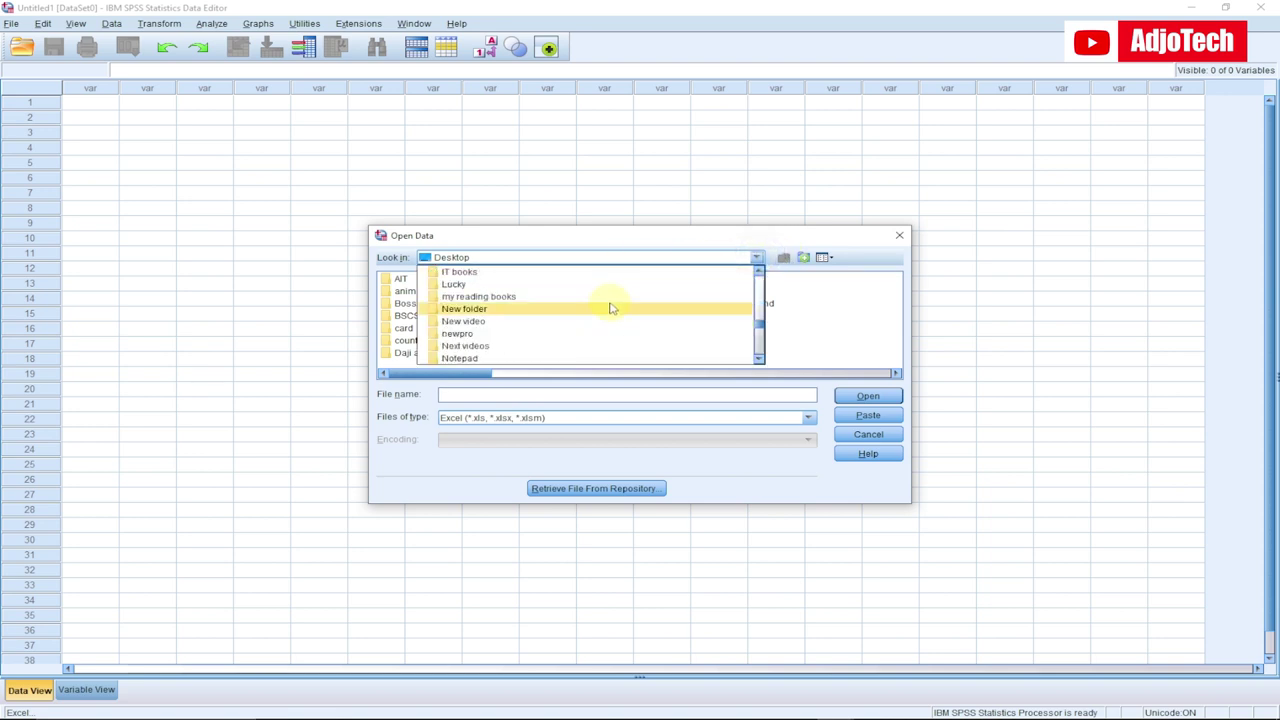
{"action": "left_click", "coordinate": [818, 296]}
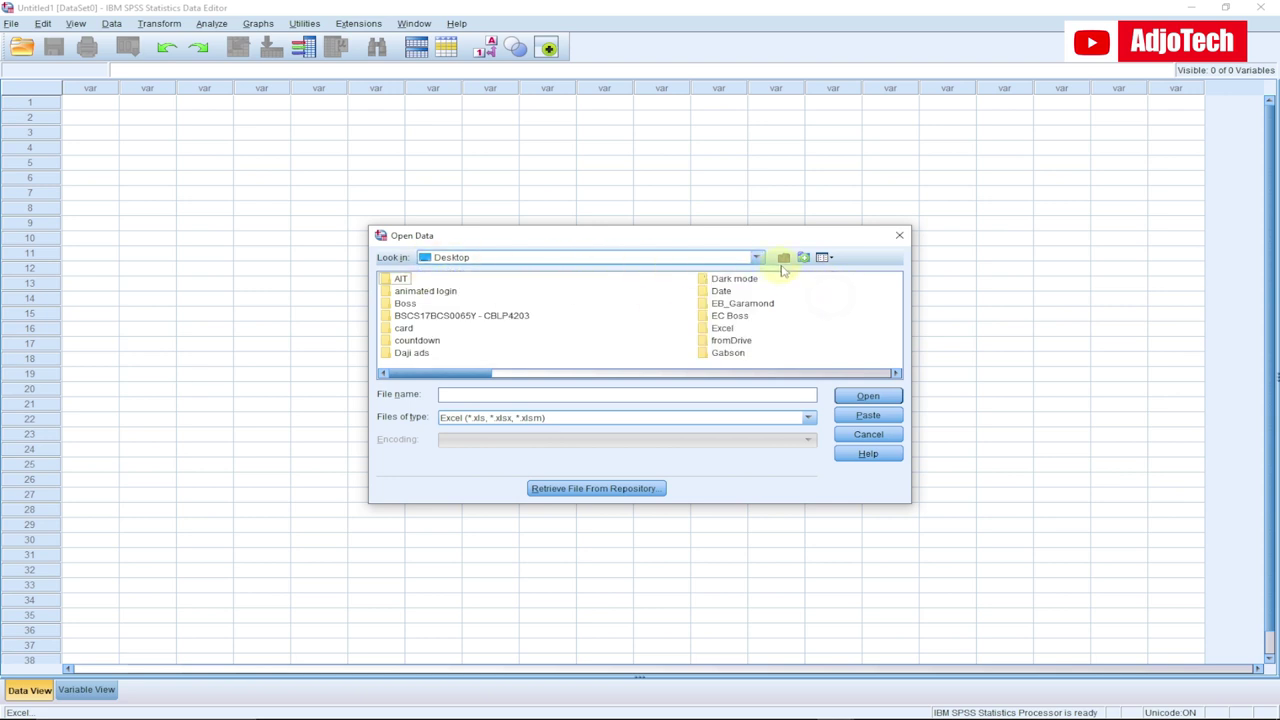
{"action": "left_click", "coordinate": [803, 259]}
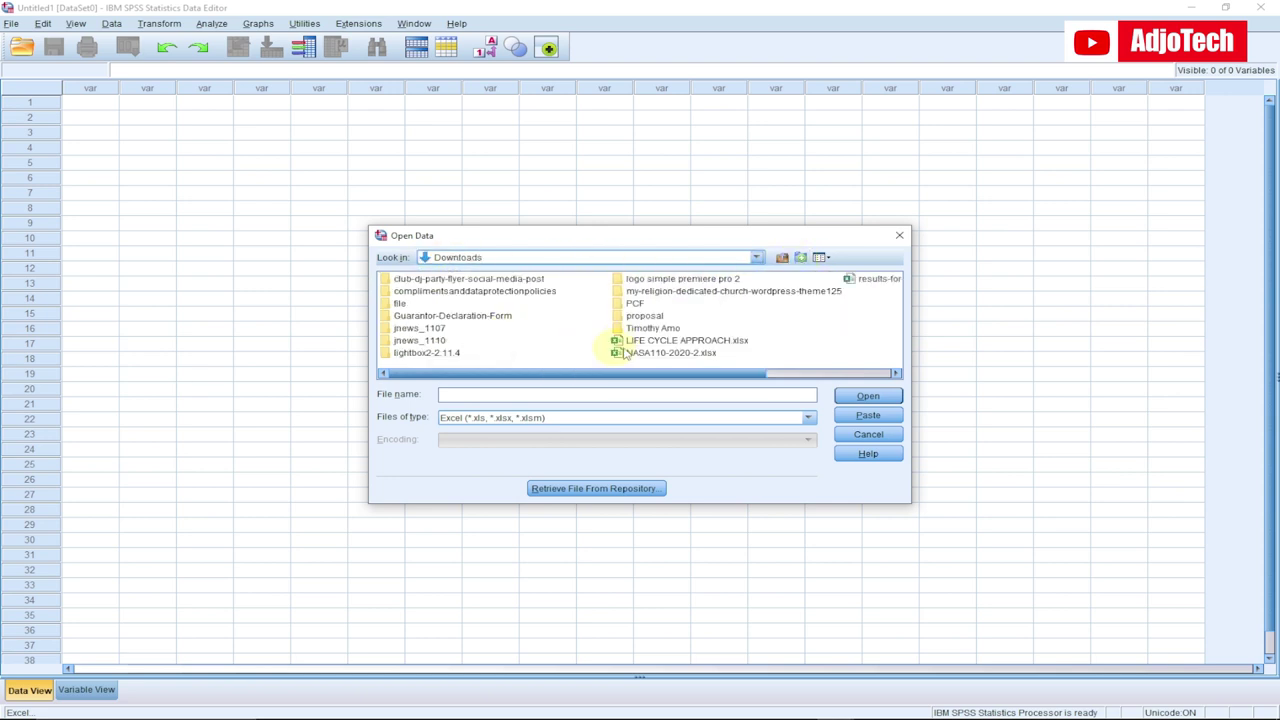
Open the workbook results-for-the-effect-of-2023-08-23-1137.xlsx
{"action": "scroll", "coordinate": [660, 345], "scroll_direction": "right", "scroll_amount": 2}
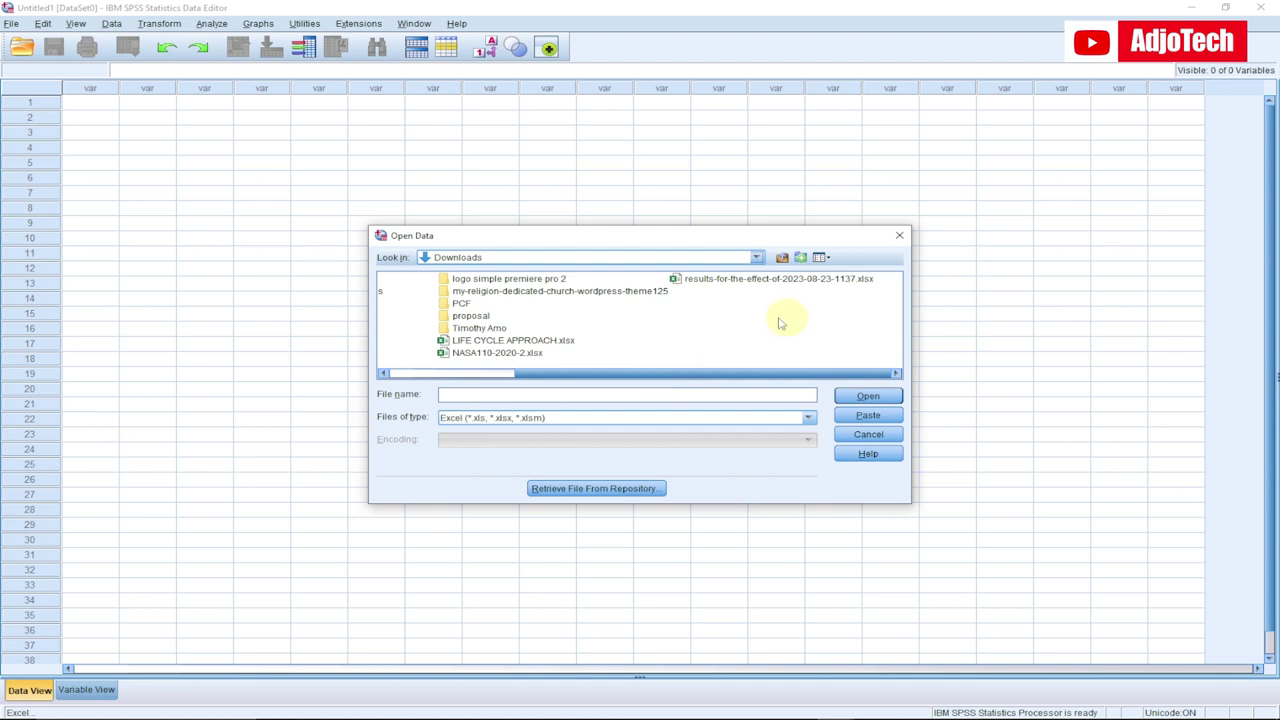
{"action": "left_click", "coordinate": [714, 282]}
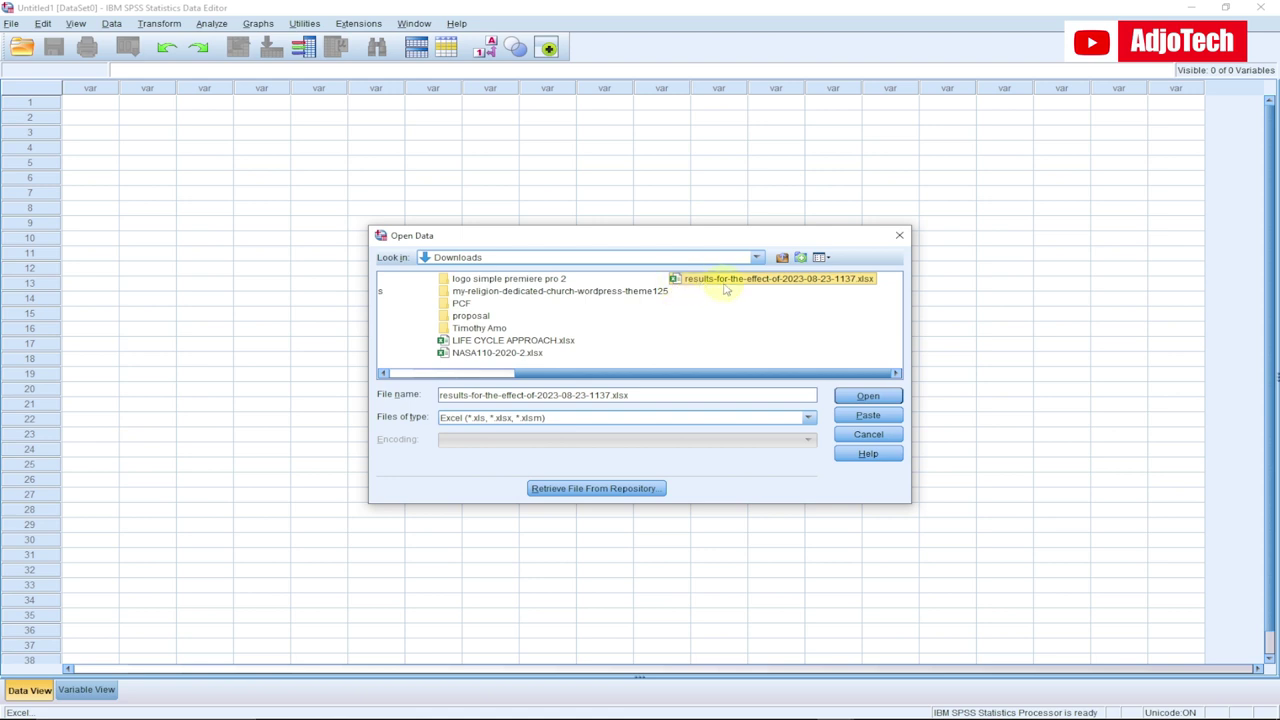
{"action": "left_click", "coordinate": [856, 398]}
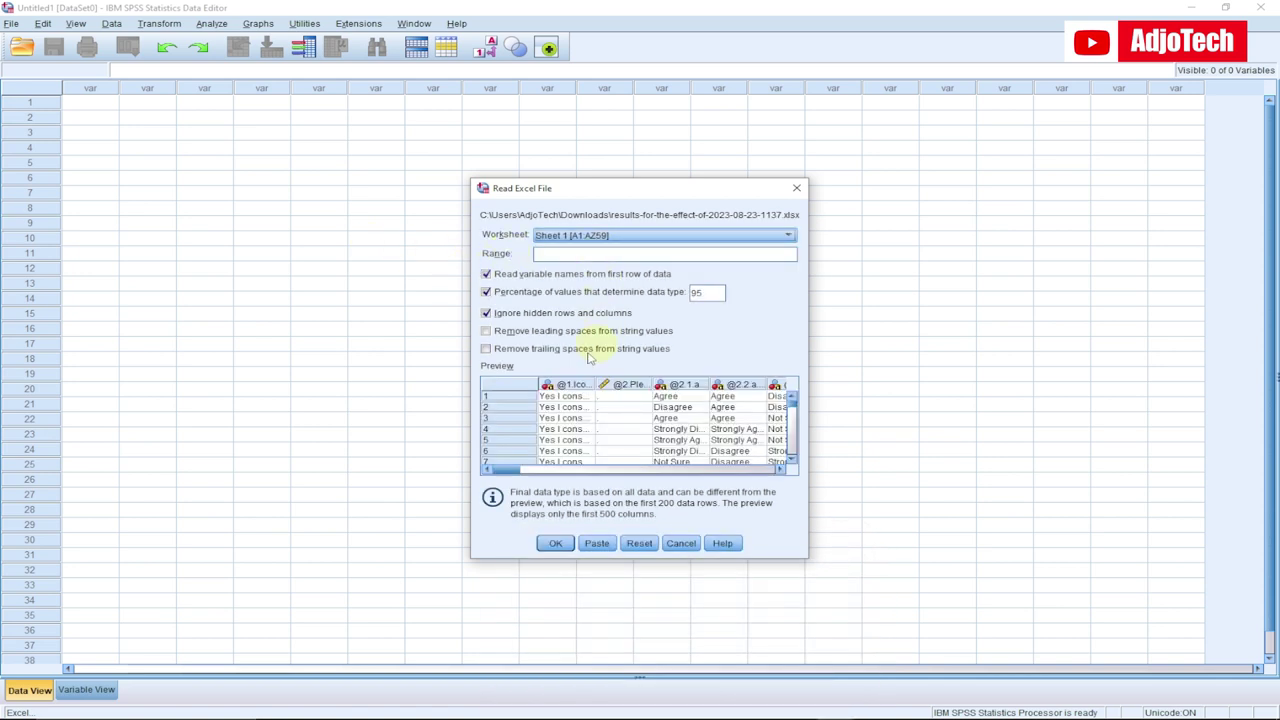
Keep Sheet 1 [A1:AZ59] with first-row variable names and scroll the preview
{"action": "left_click_drag", "start_coordinate": [519, 472], "coordinate": [470, 465]}
Import the sheet as a new dataset and scroll across its 52 variables
{"action": "left_click", "coordinate": [556, 544]}
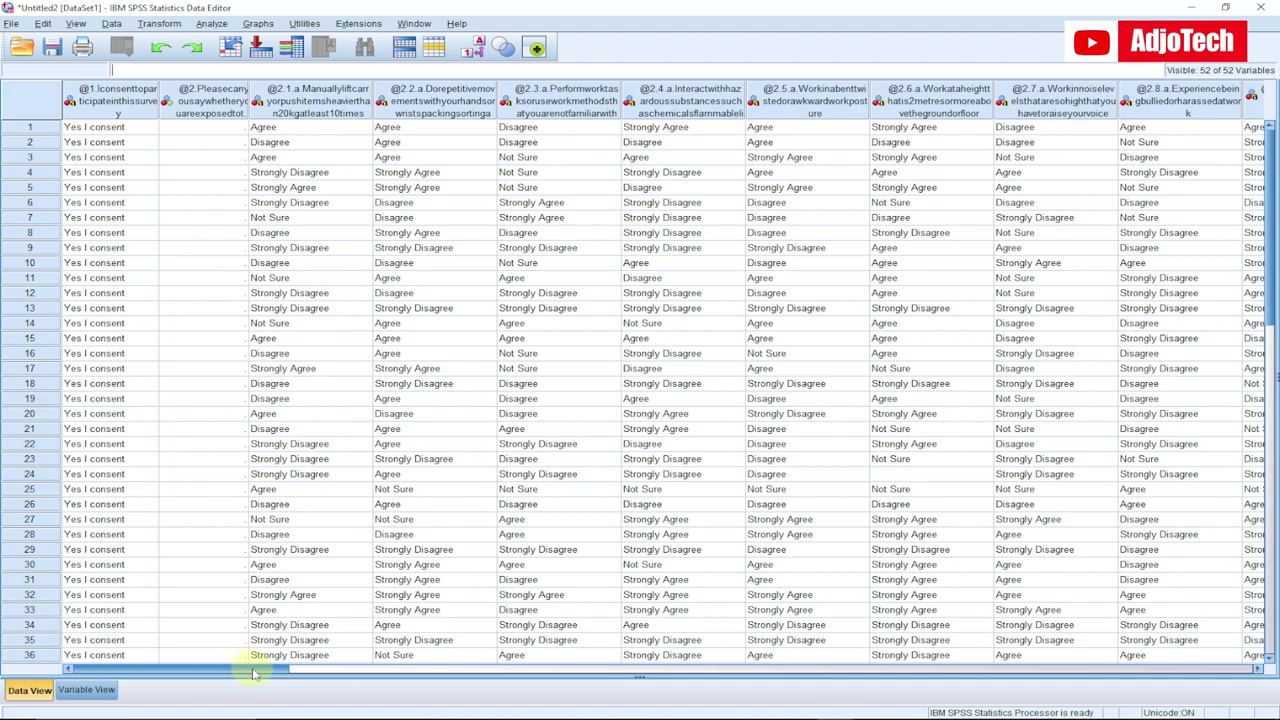
{"action": "left_click_drag", "start_coordinate": [253, 672], "coordinate": [960, 665]}
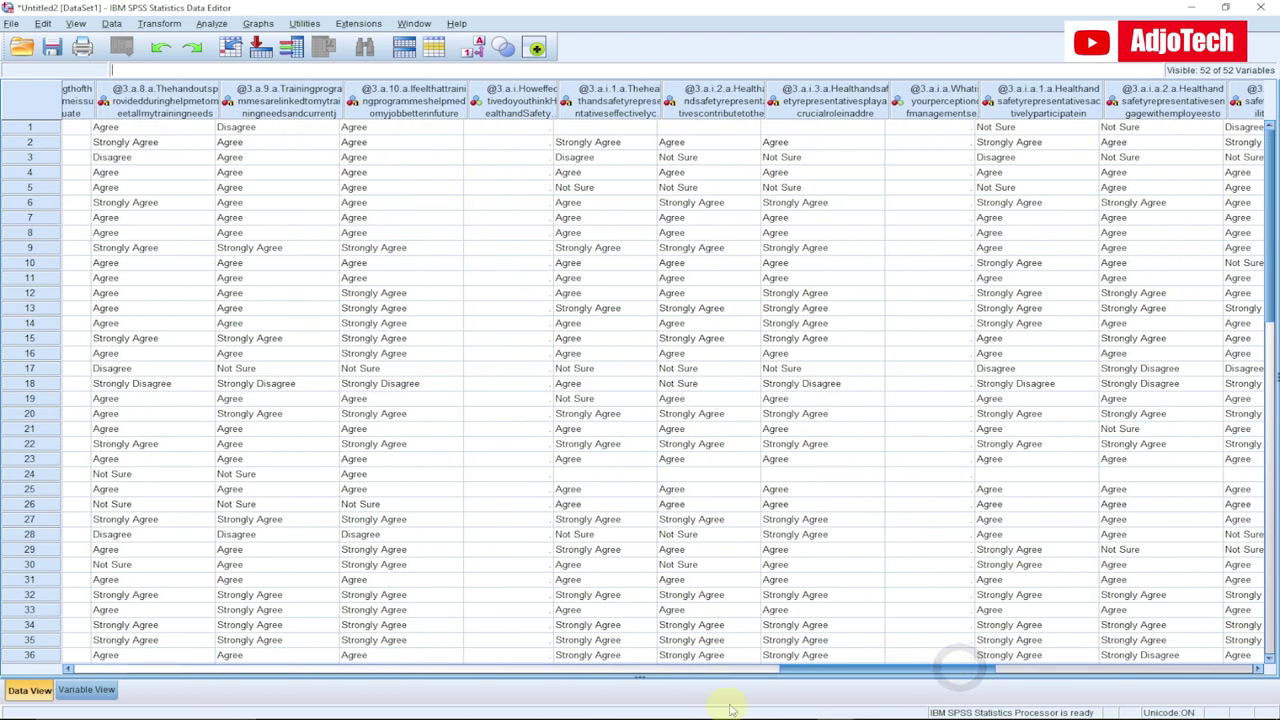
In Excel, make header row 1 taller and scroll right, then return to Untitled2
{"action": "left_click", "coordinate": [723, 714]}
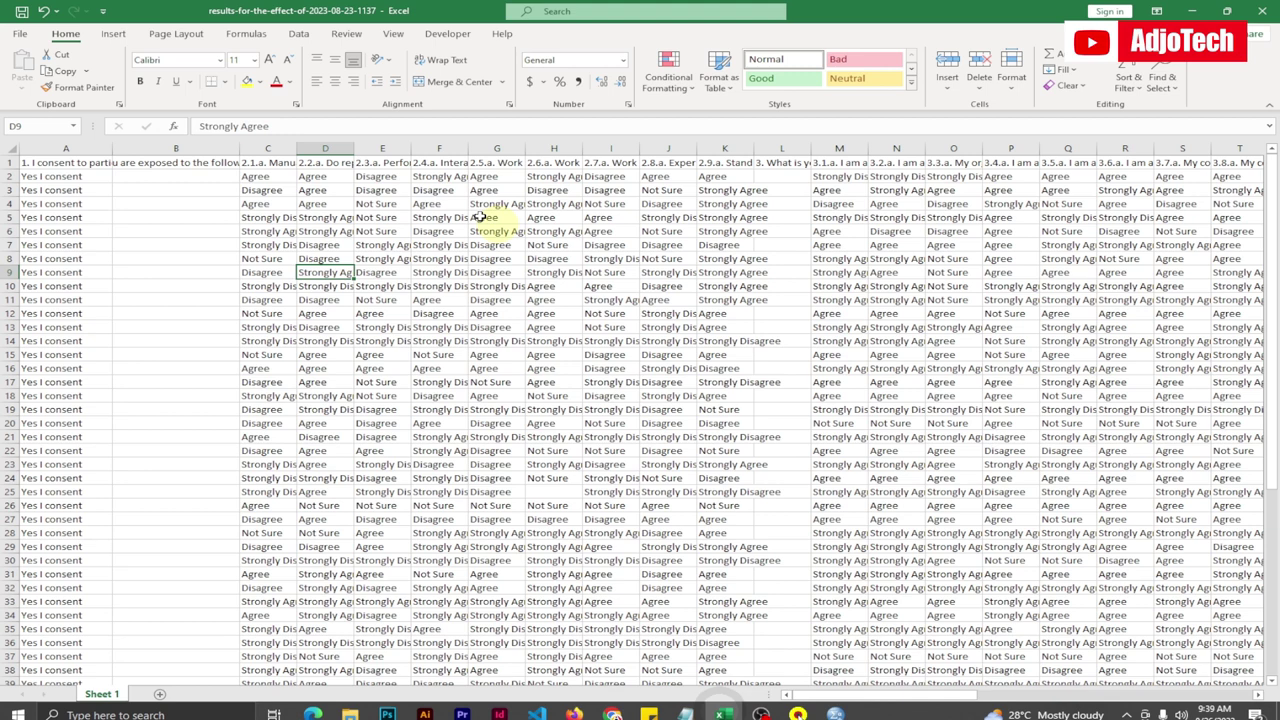
{"action": "left_click", "coordinate": [7, 163]}
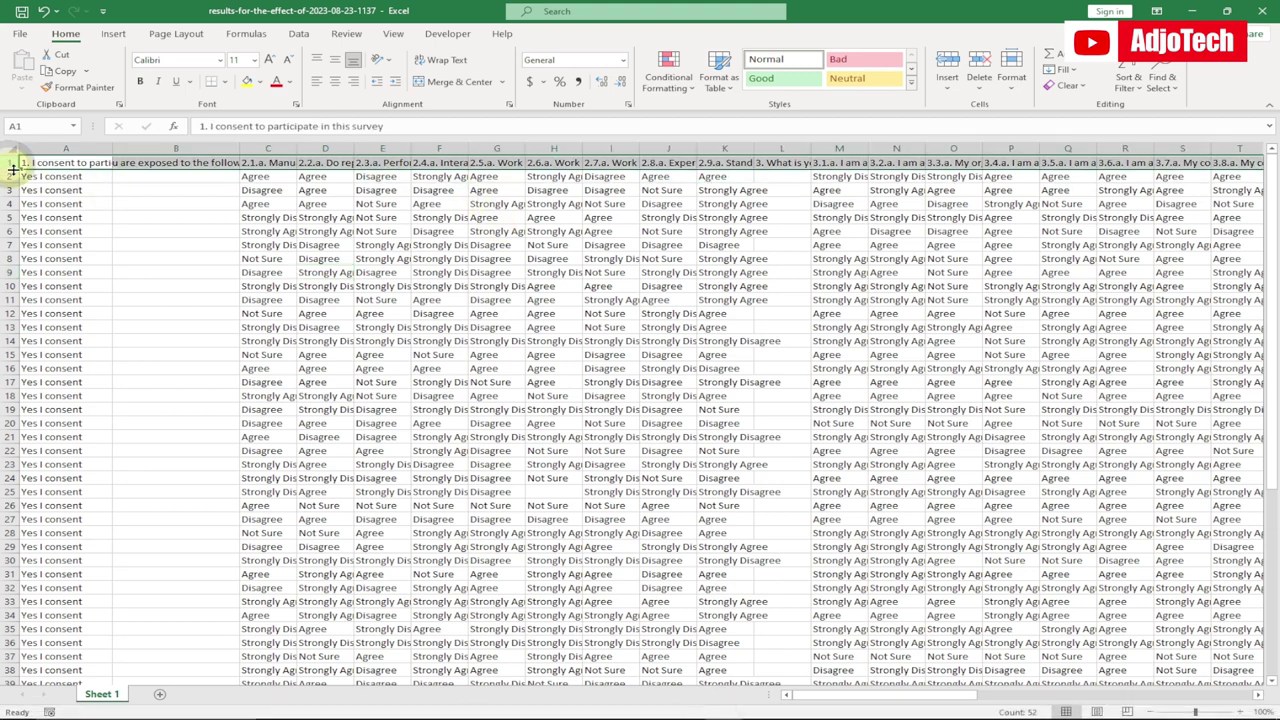
{"action": "left_click_drag", "start_coordinate": [13, 190], "coordinate": [13, 196]}
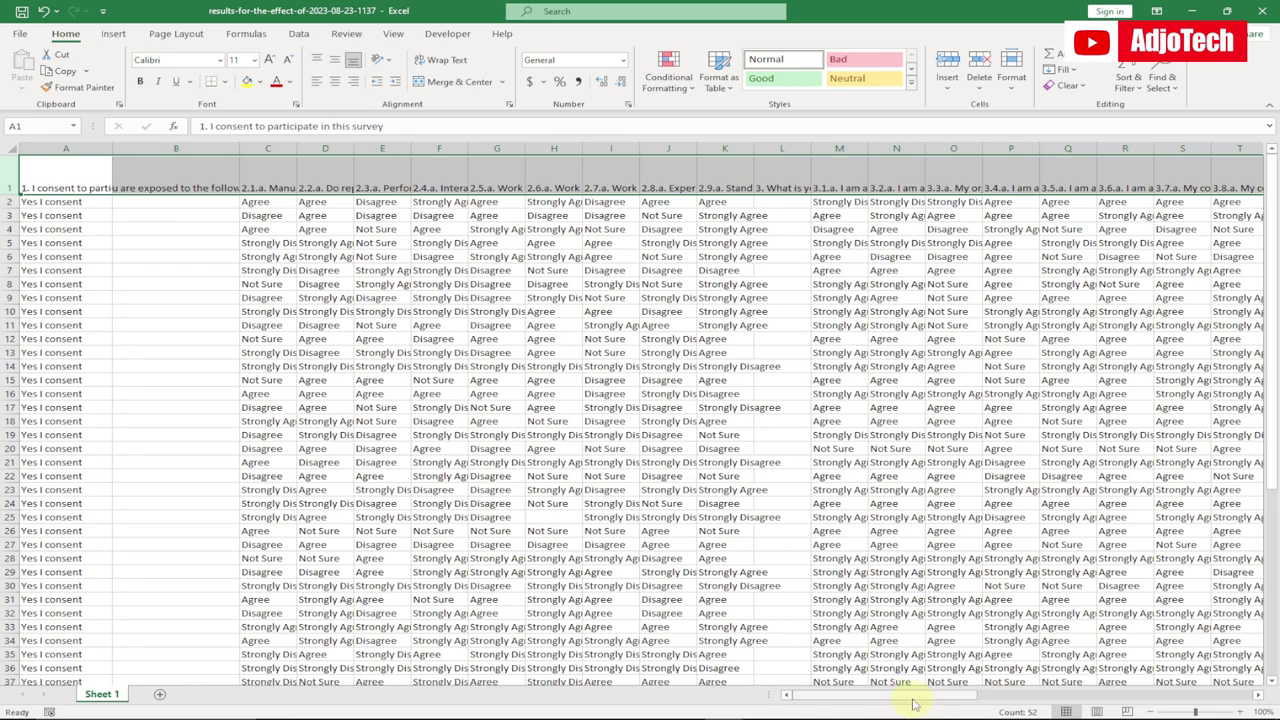
{"action": "left_click_drag", "start_coordinate": [894, 692], "coordinate": [1103, 671]}
{"action": "mouse_move", "coordinate": [835, 706]}
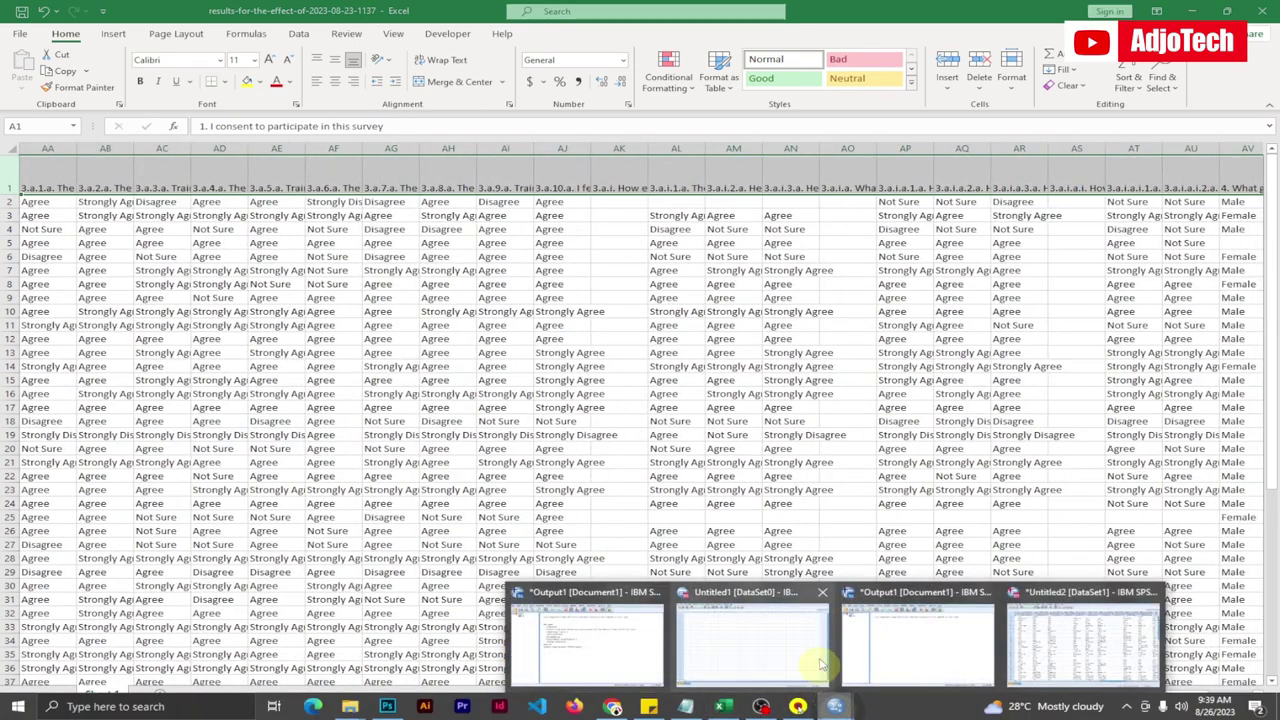
{"action": "left_click", "coordinate": [1060, 640]}
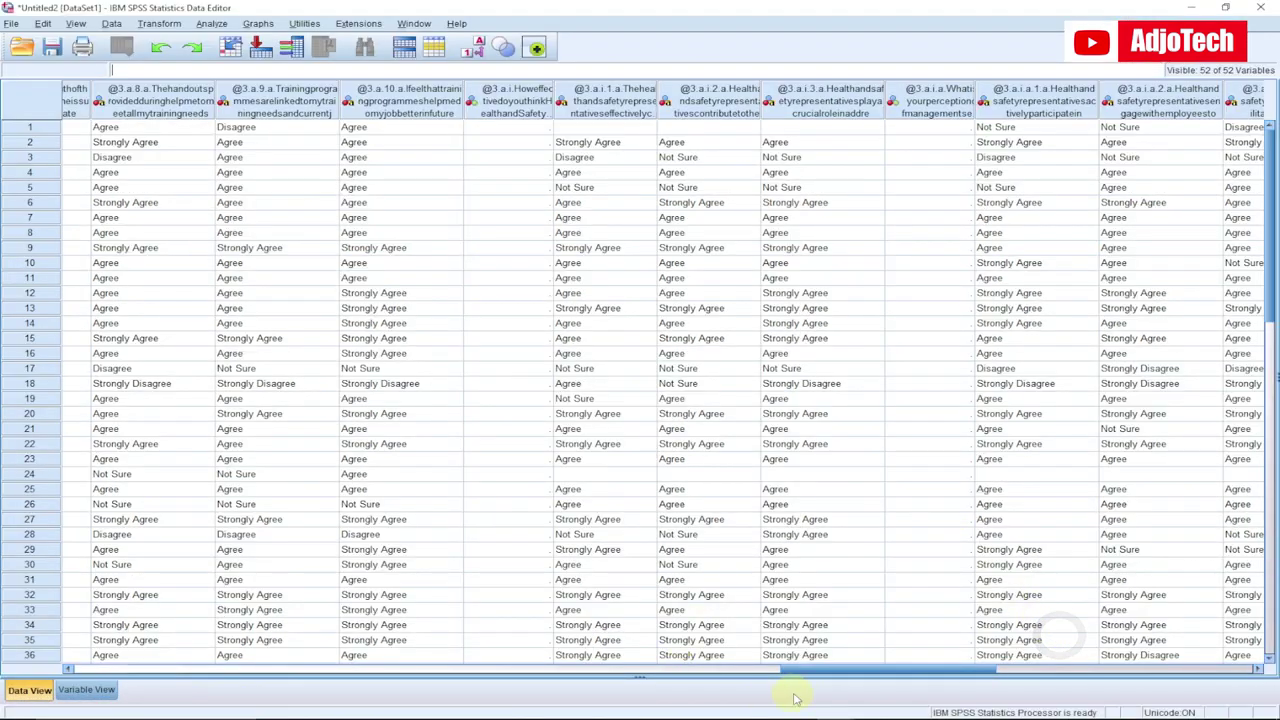
Widen the @1 and @2 variable columns in Data View to show their long names
{"action": "left_click_drag", "start_coordinate": [800, 680], "coordinate": [86, 660]}
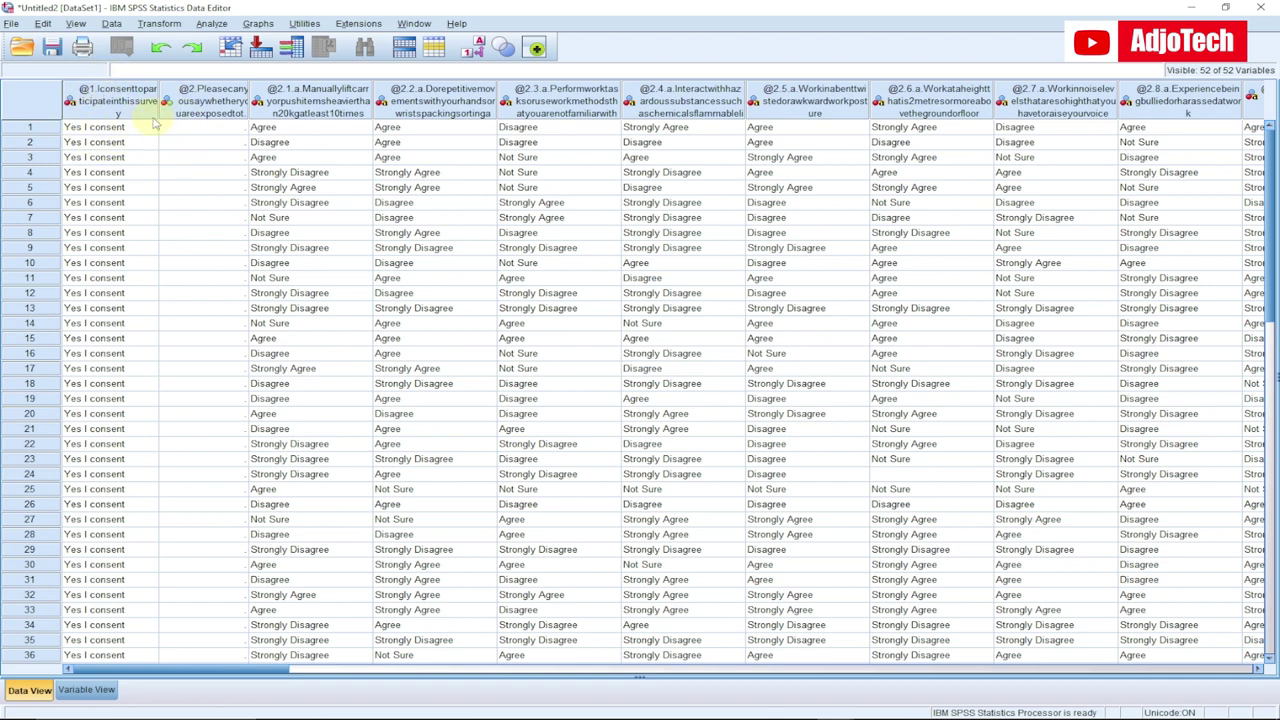
{"action": "left_click_drag", "start_coordinate": [157, 116], "coordinate": [185, 112]}
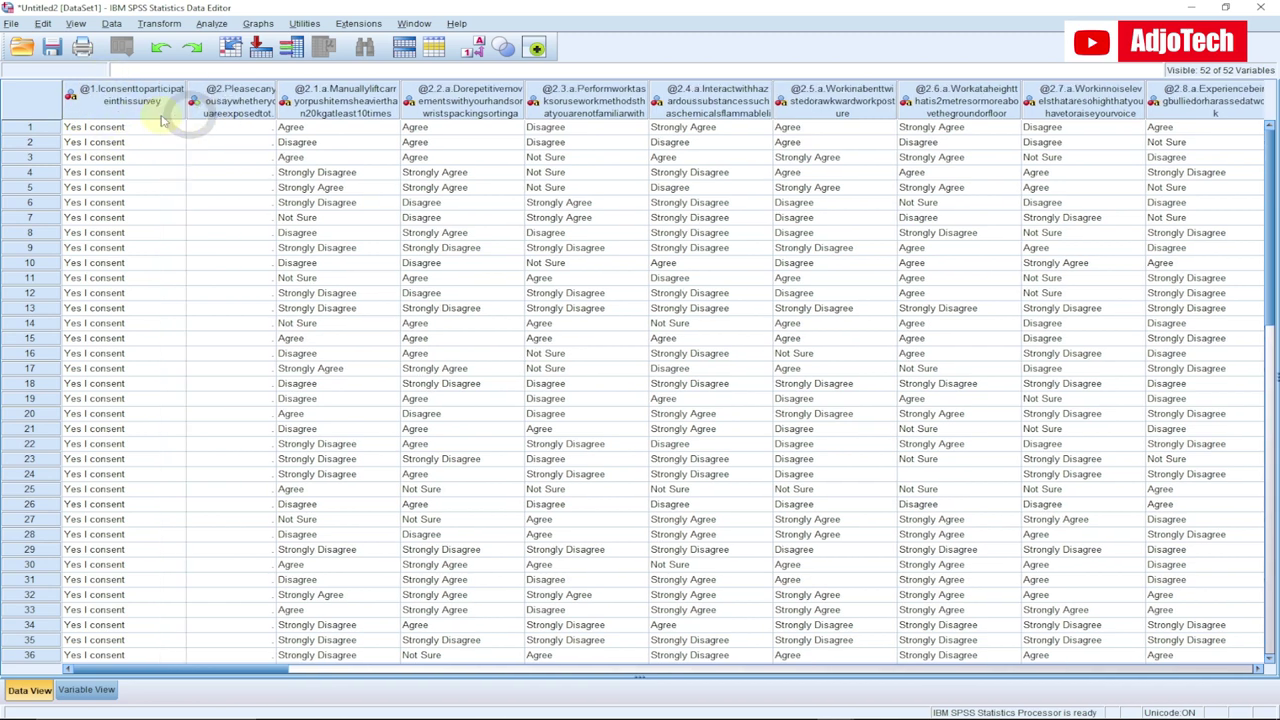
{"action": "left_click", "coordinate": [235, 100]}
{"action": "left_click_drag", "start_coordinate": [276, 84], "coordinate": [350, 90]}
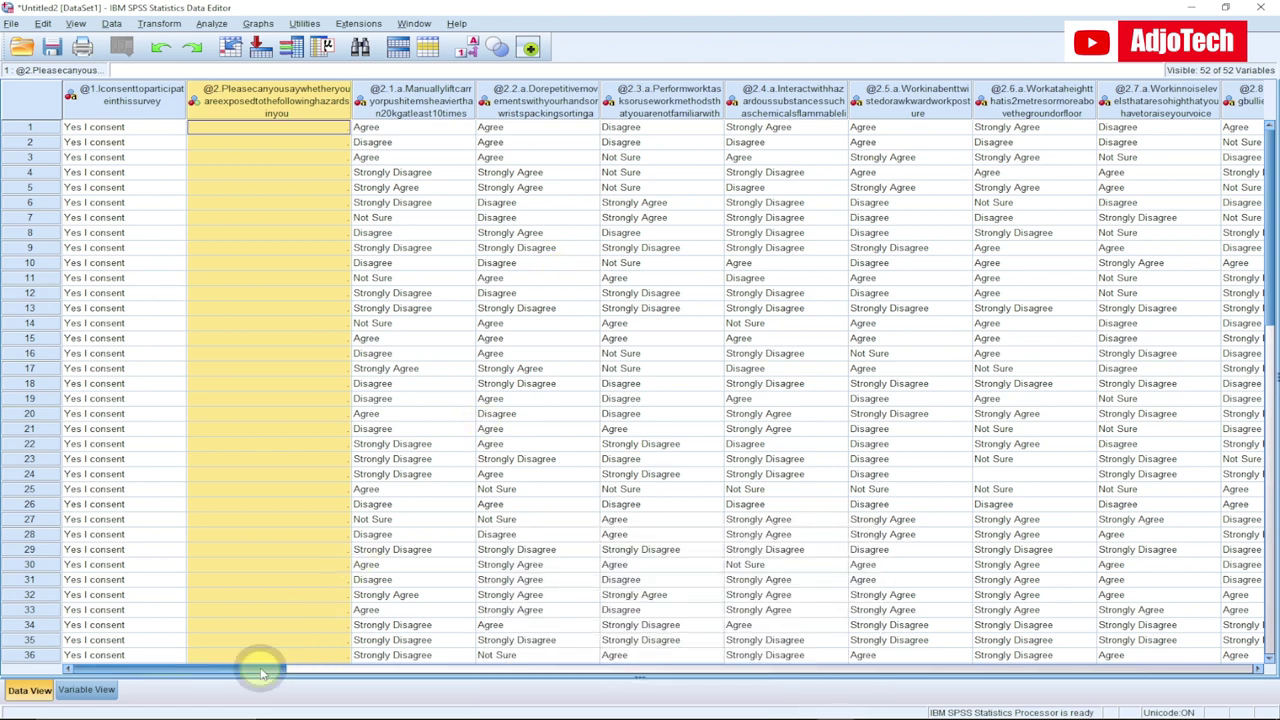
{"action": "mouse_move", "coordinate": [257, 668]}
{"action": "left_mouse_down"}
{"action": "mouse_move", "coordinate": [663, 666]}
{"action": "mouse_move", "coordinate": [248, 668]}
{"action": "left_mouse_up"}
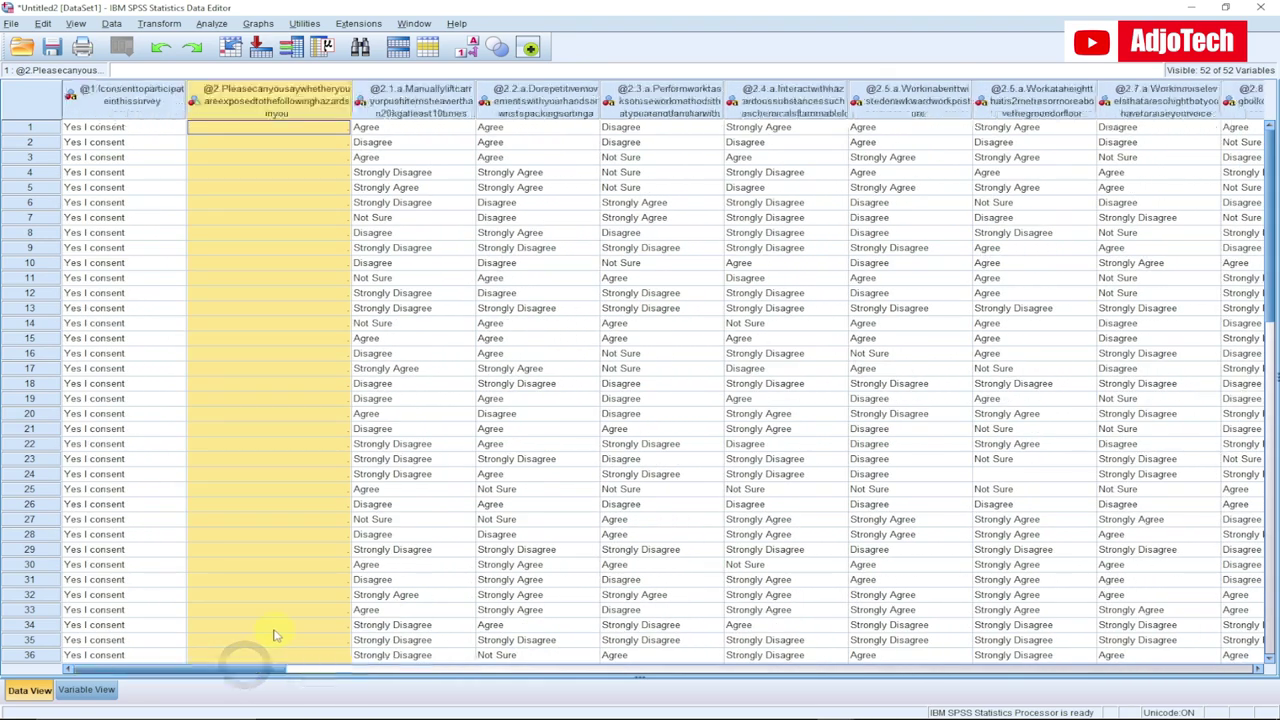